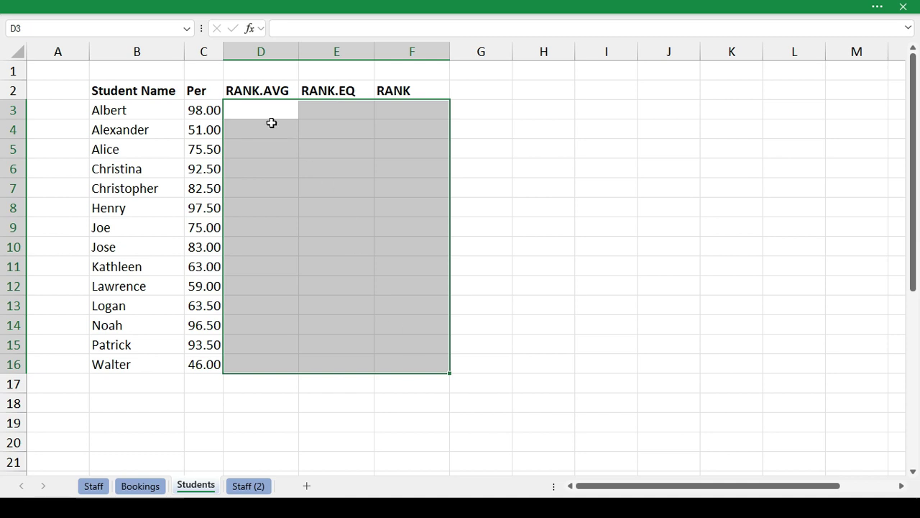
# Enter =RANK.AVG(C3,$C$3:$C$16) in cell D3 to rank the first student's percentage against the whole Per column.
pyautogui.click(319, 91)
pyautogui.click(280, 86)
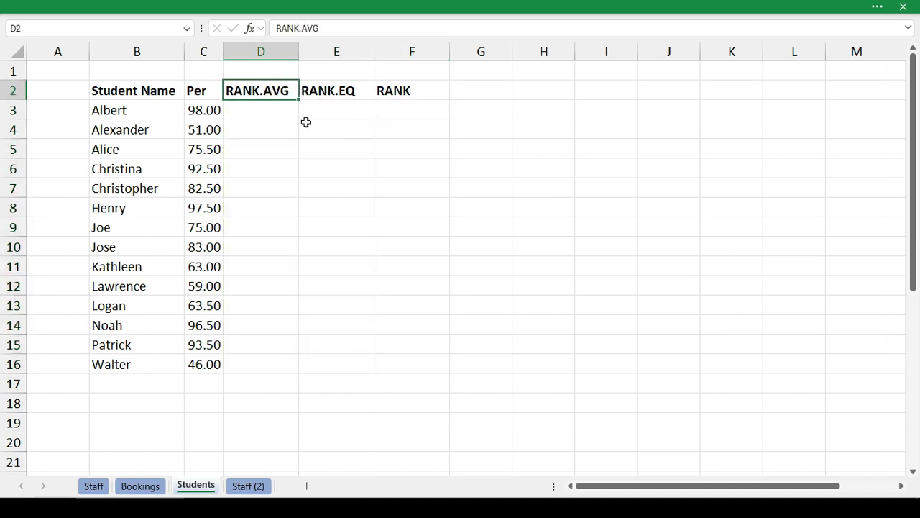
pyautogui.click(264, 105)
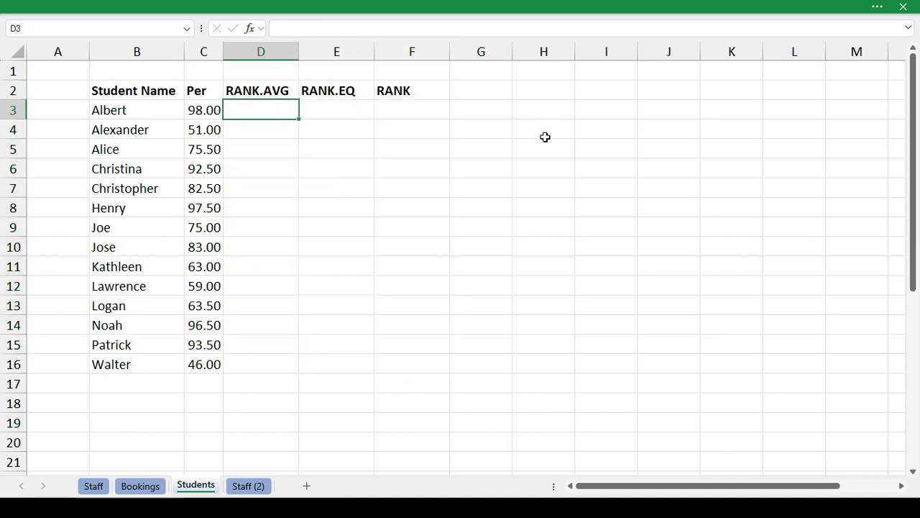
pyautogui.write('=rank')
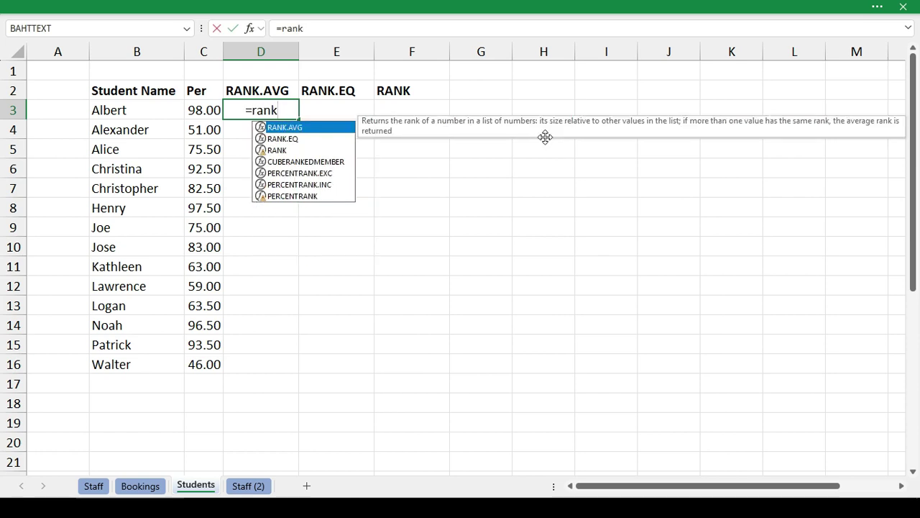
pyautogui.press('Tab')
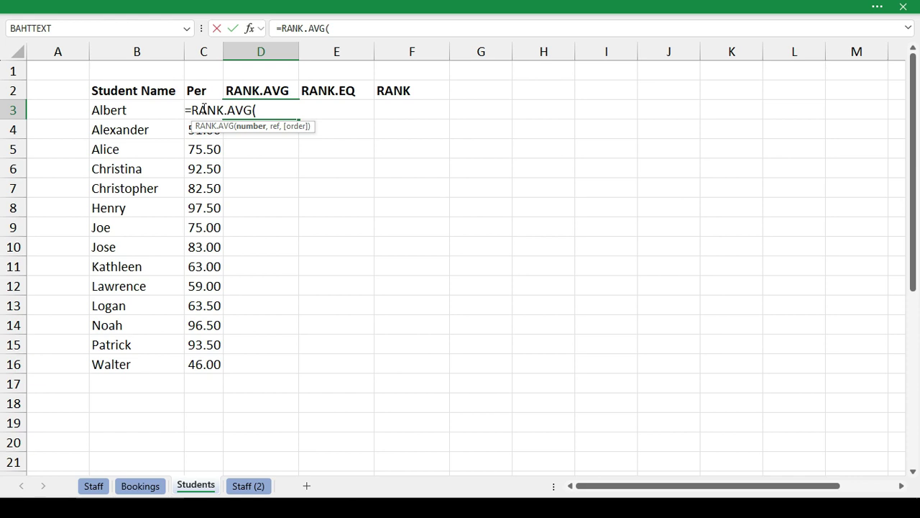
pyautogui.click(173, 107)
pyautogui.press('Right')
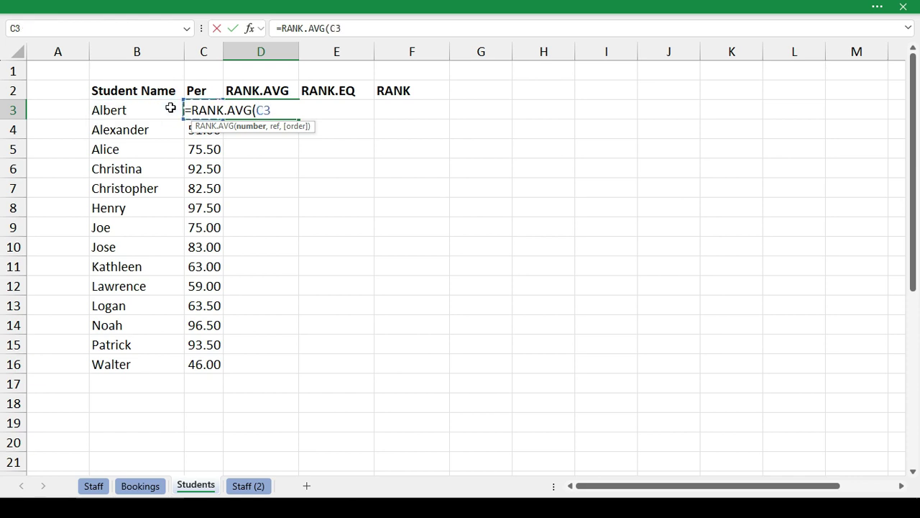
pyautogui.write(',')
pyautogui.moveTo(192, 359); pyautogui.dragTo(198, 115)
pyautogui.press('F4')
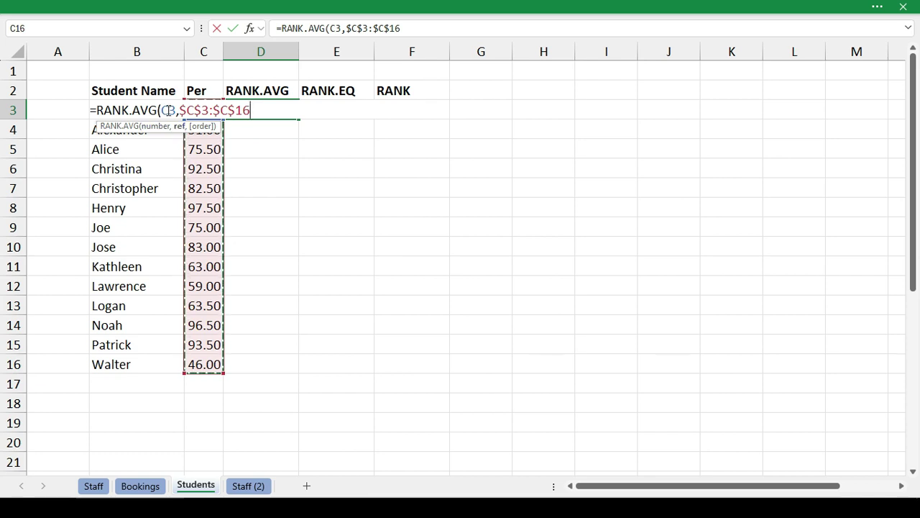
pyautogui.moveTo(178, 110); pyautogui.dragTo(255, 108)
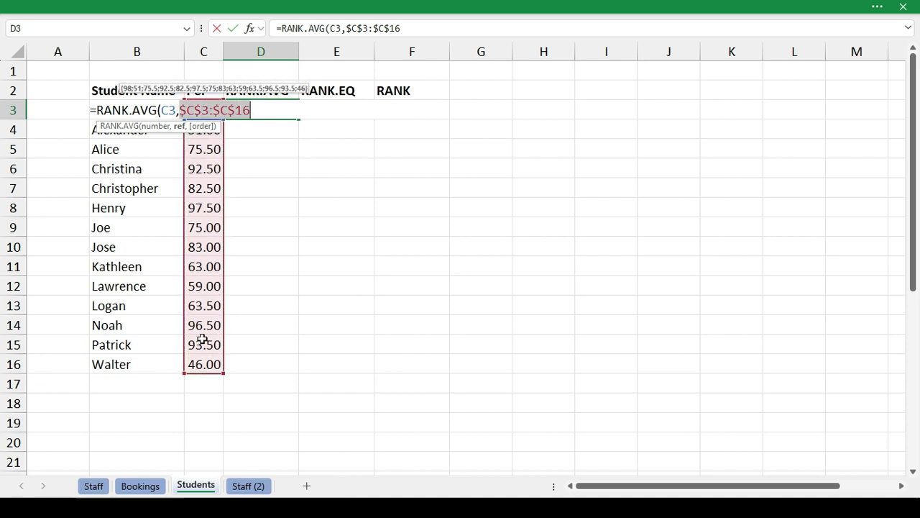
pyautogui.click(265, 108)
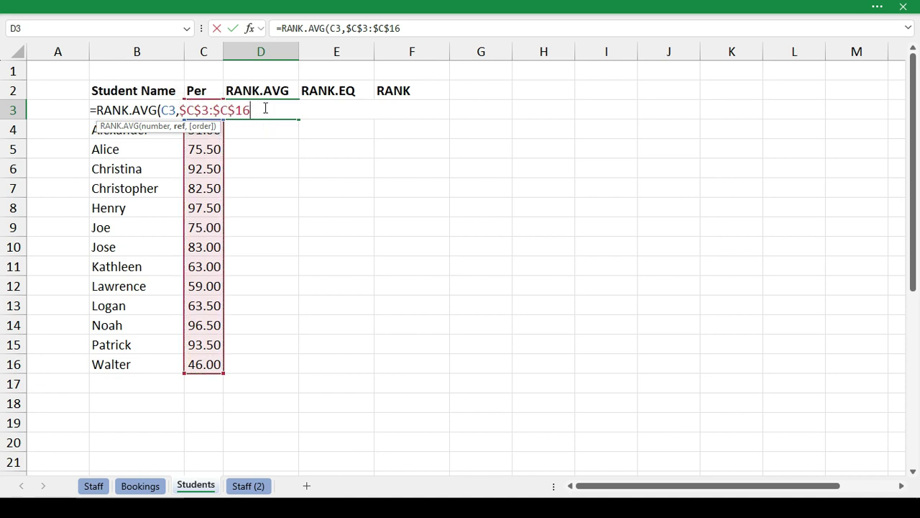
pyautogui.press('Return')
pyautogui.click(264, 109)
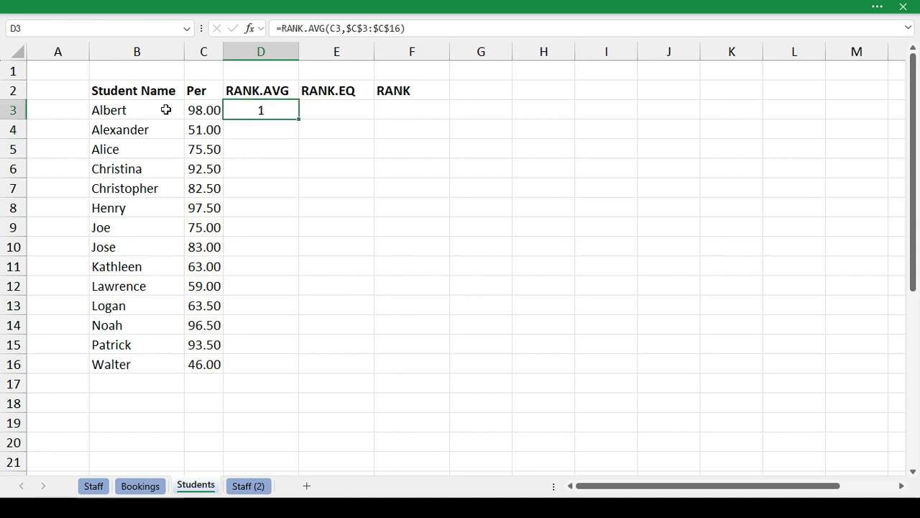
# Fill the RANK.AVG formula from D3 down through D16 for all students.
pyautogui.click(196, 109)
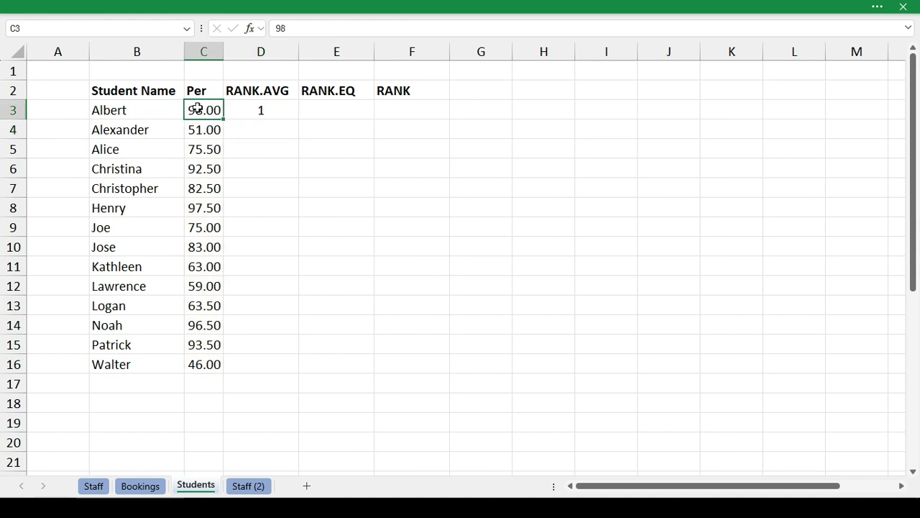
pyautogui.click(280, 107)
pyautogui.moveTo(298, 119); pyautogui.dragTo(281, 371)
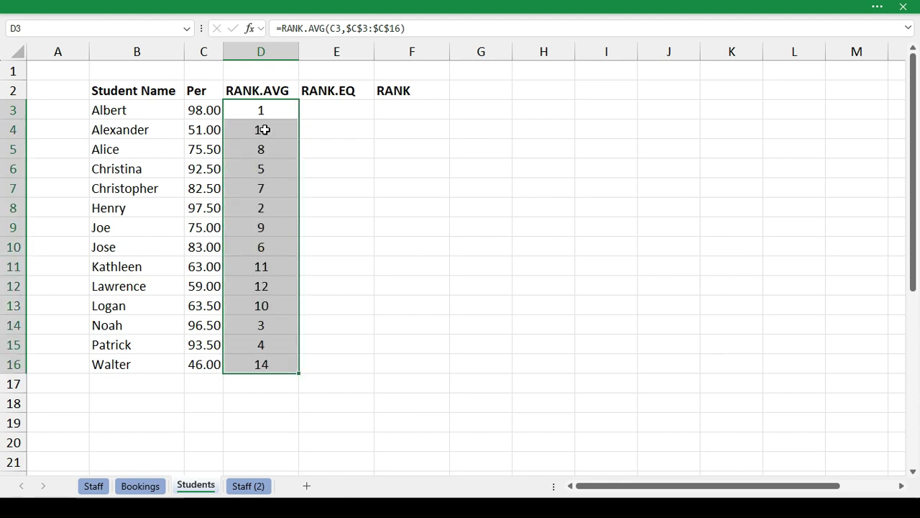
# Examine the RANK.AVG ranks in D3:D16 and compare row 8's rank with its percentage.
pyautogui.click(263, 128)
pyautogui.click(270, 246)
pyautogui.click(273, 325)
pyautogui.click(275, 348)
pyautogui.moveTo(272, 208); pyautogui.dragTo(157, 209)
pyautogui.click(204, 208)
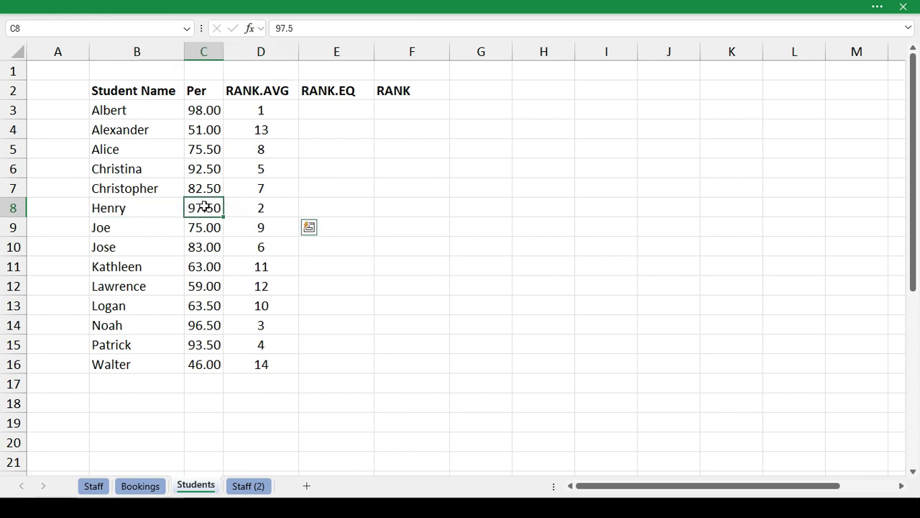
pyautogui.click(153, 207)
pyautogui.click(285, 206)
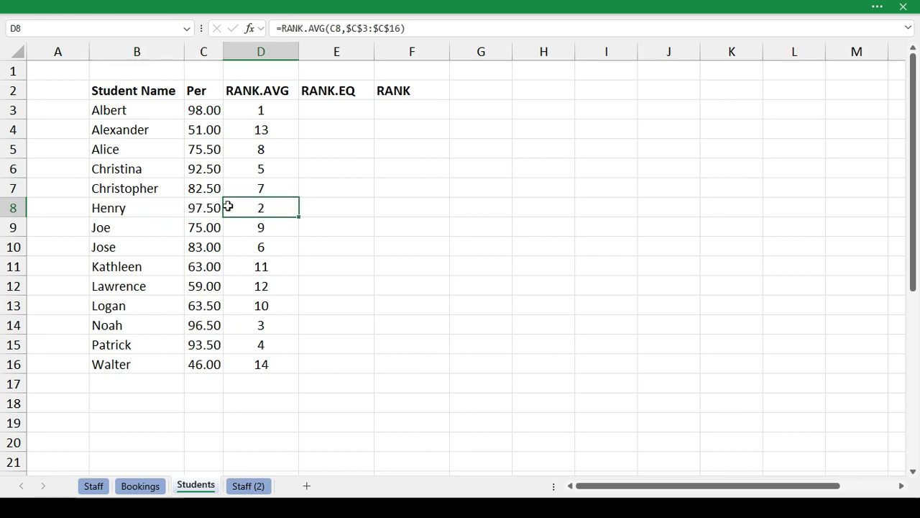
pyautogui.click(199, 207)
pyautogui.moveTo(277, 112); pyautogui.dragTo(275, 372)
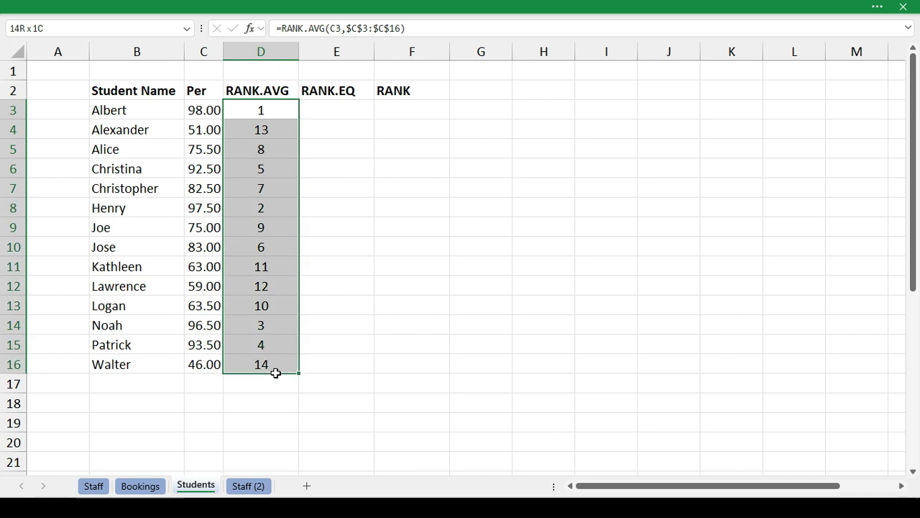
# Enter =RANK.EQ(C3,$C$3:$C$16) in cell E3 and fill it down through E16.
pyautogui.click(344, 104)
pyautogui.write('=rank')
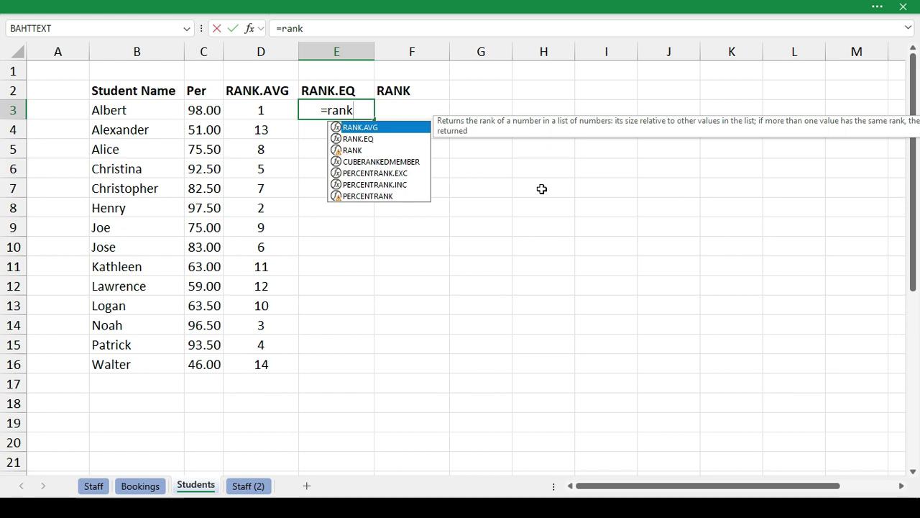
pyautogui.press('Down')
pyautogui.press('Tab')
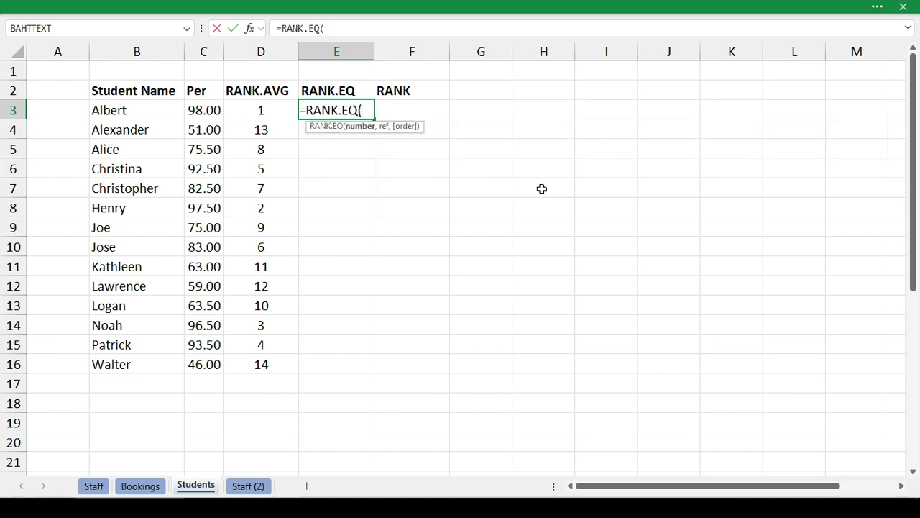
pyautogui.press('Left')
pyautogui.press('Left')
pyautogui.press('Left')
pyautogui.press('Right')
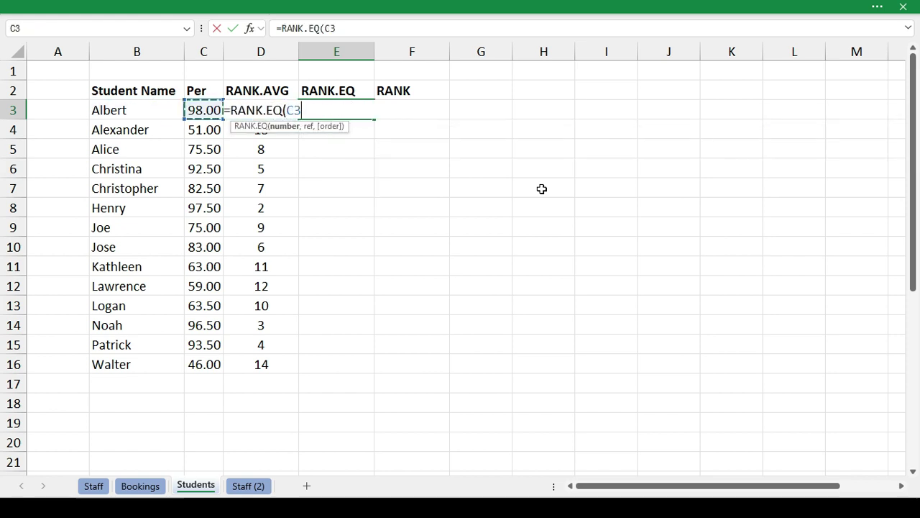
pyautogui.write(',')
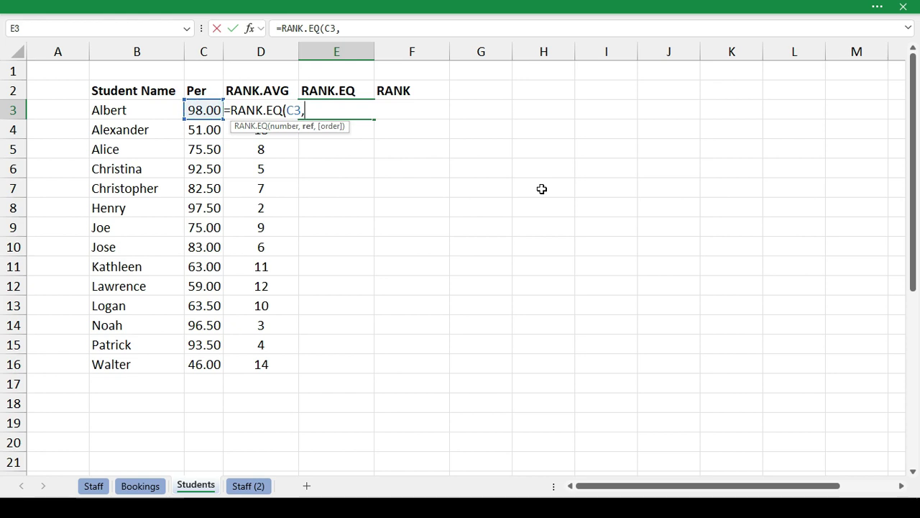
pyautogui.moveTo(208, 367); pyautogui.dragTo(209, 110)
pyautogui.press('F4')
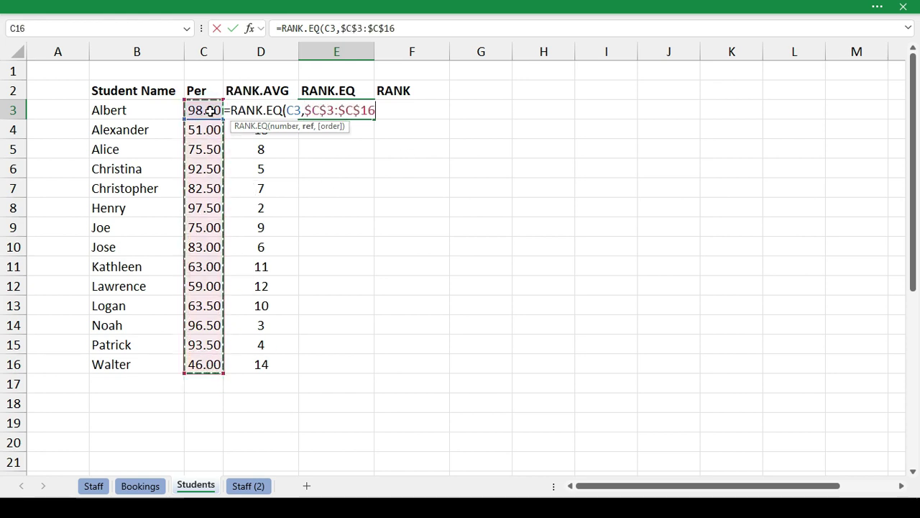
pyautogui.press('Return')
pyautogui.click(317, 110)
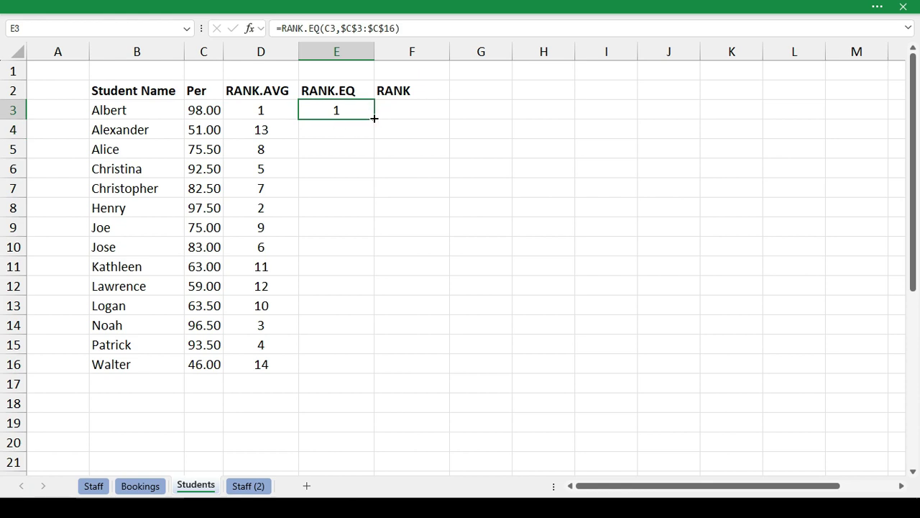
pyautogui.doubleClick(374, 118)
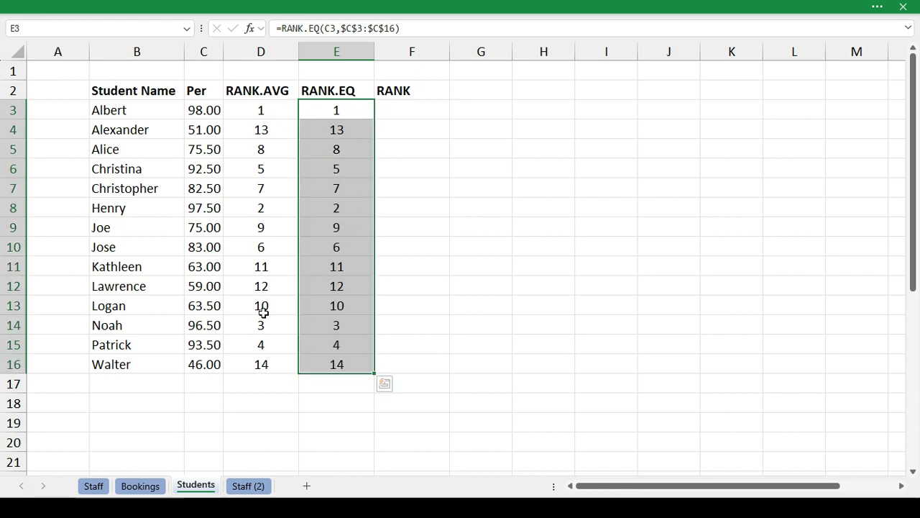
# Enter =RANK(C3,$C$3:$C$16) in cell F3 using the compatibility RANK function and fill it down through F16.
pyautogui.click(430, 109)
pyautogui.write('=rank')
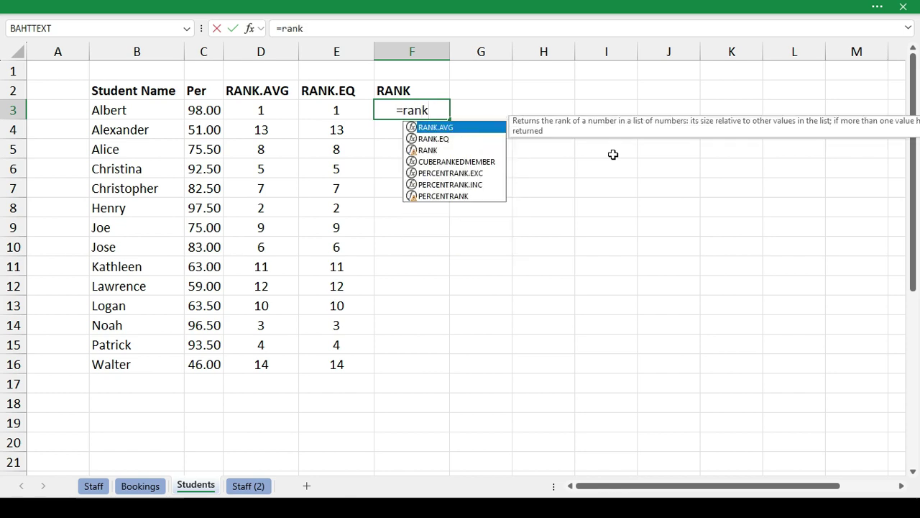
pyautogui.press('Down')
pyautogui.press('Down')
pyautogui.press('Tab')
pyautogui.press('BackSpace')
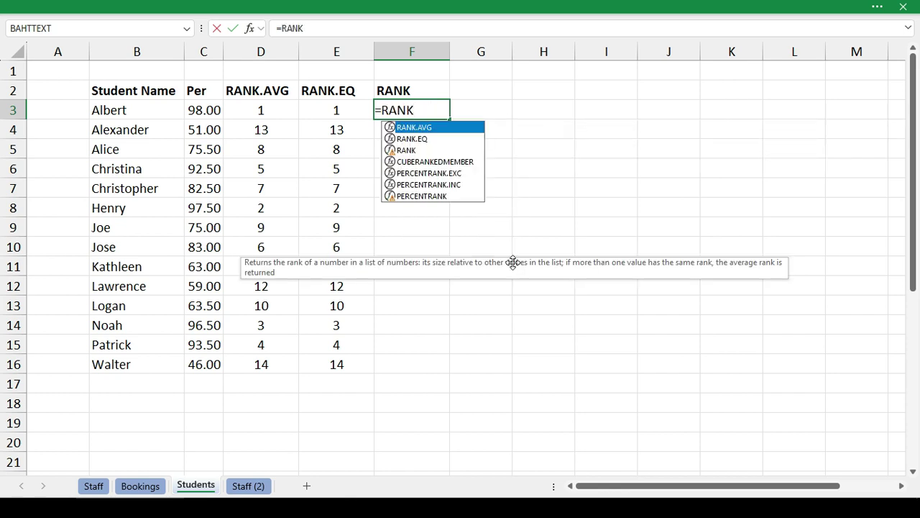
pyautogui.press('Down')
pyautogui.press('Down')
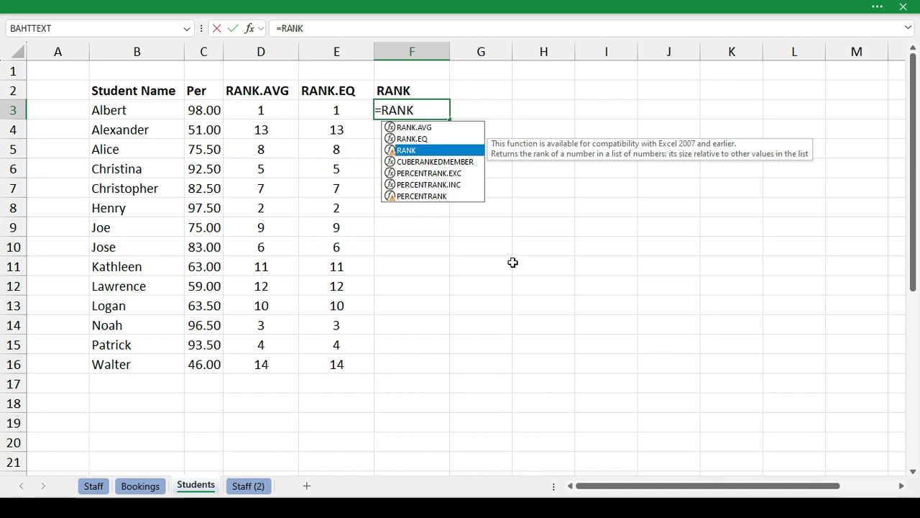
pyautogui.write('(')
pyautogui.click(210, 110)
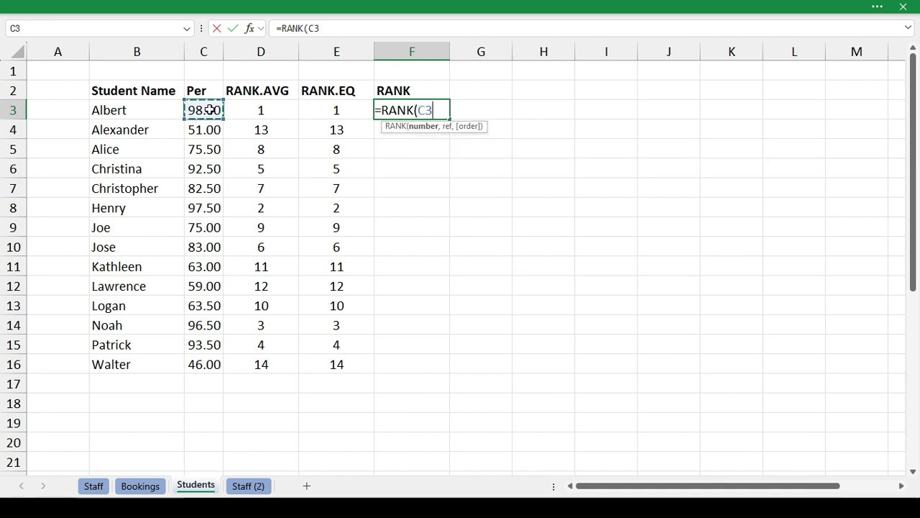
pyautogui.write(',')
pyautogui.moveTo(209, 110); pyautogui.dragTo(206, 366)
pyautogui.press('F4')
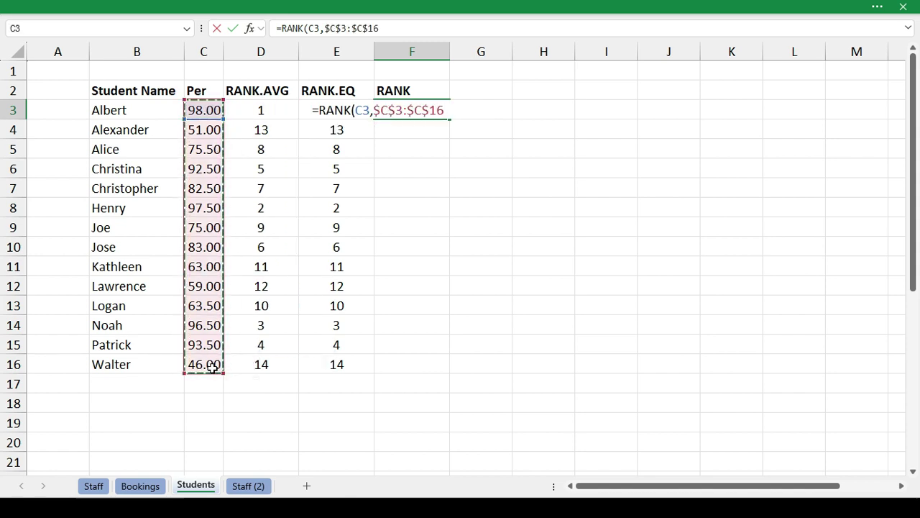
pyautogui.press('Return')
pyautogui.click(440, 108)
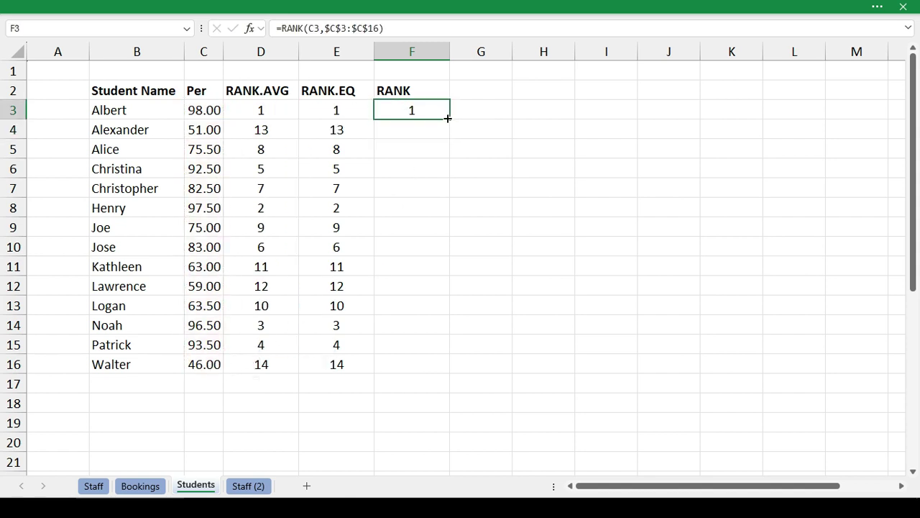
pyautogui.doubleClick(447, 118)
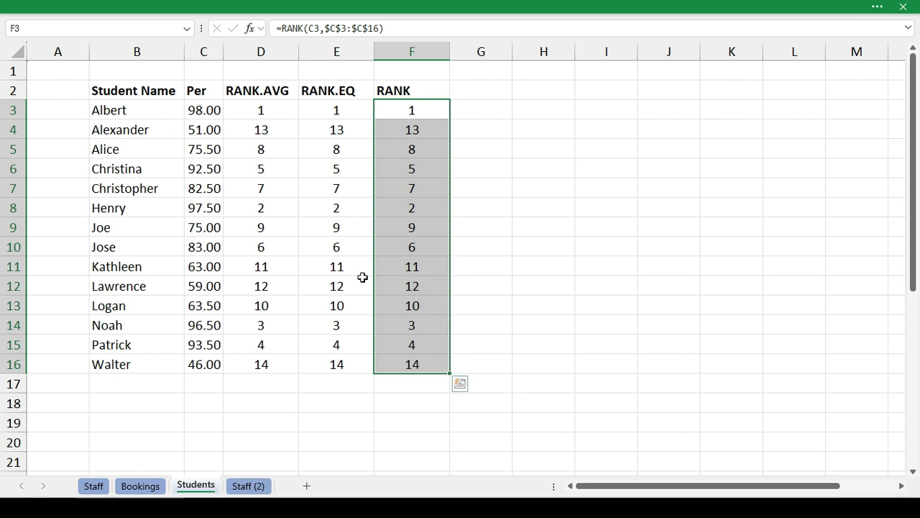
# Compare the RANK.AVG, RANK.EQ and RANK results in columns D to F with the percentages in column C.
pyautogui.click(362, 279)
pyautogui.click(274, 115)
pyautogui.click(351, 114)
pyautogui.click(387, 113)
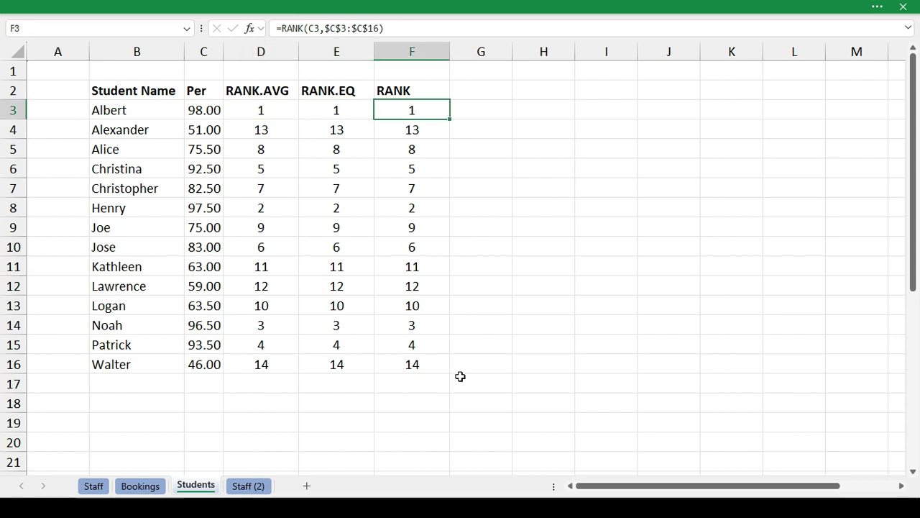
pyautogui.click(205, 186)
pyautogui.click(211, 173)
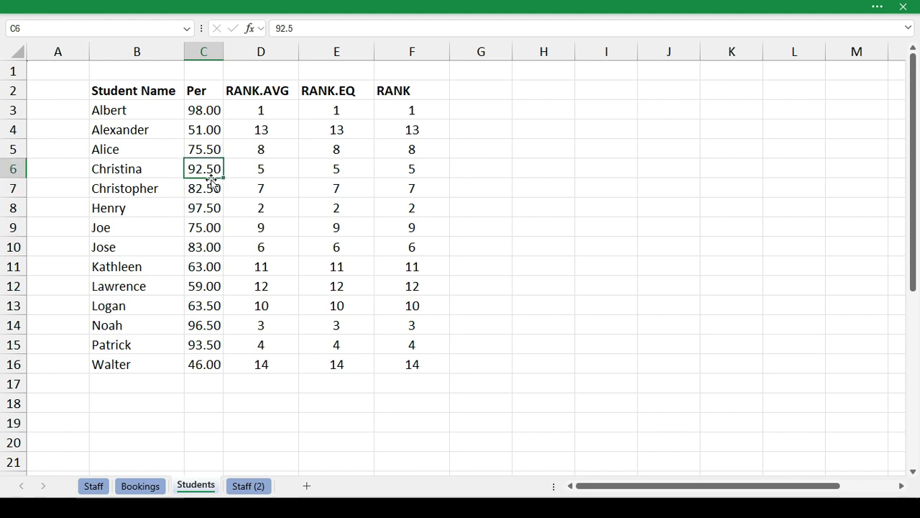
pyautogui.moveTo(223, 175); pyautogui.dragTo(222, 266)
pyautogui.moveTo(269, 171); pyautogui.dragTo(390, 267)
pyautogui.moveTo(335, 91); pyautogui.dragTo(397, 365)
pyautogui.moveTo(275, 135); pyautogui.dragTo(276, 287)
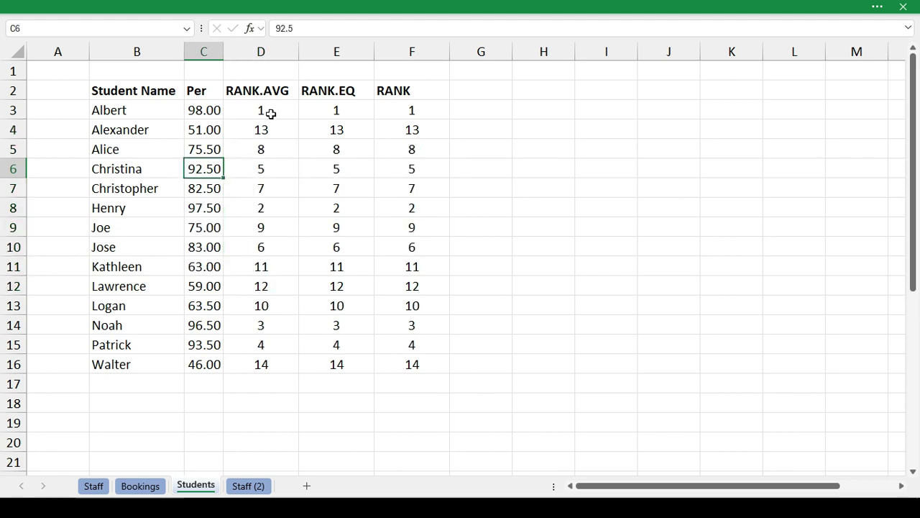
# Sort the student table by the RANK.AVG column from smallest to largest.
pyautogui.rightClick(270, 113)
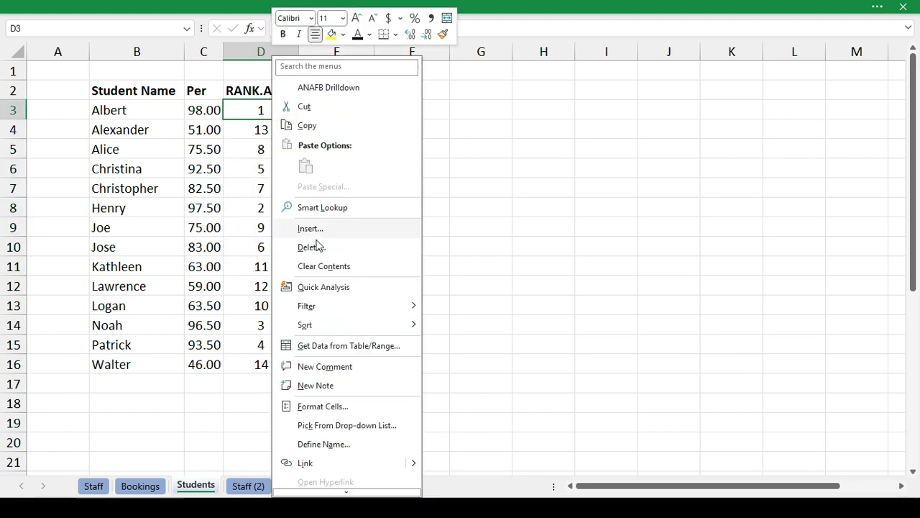
pyautogui.moveTo(385, 329)
pyautogui.click(448, 327)
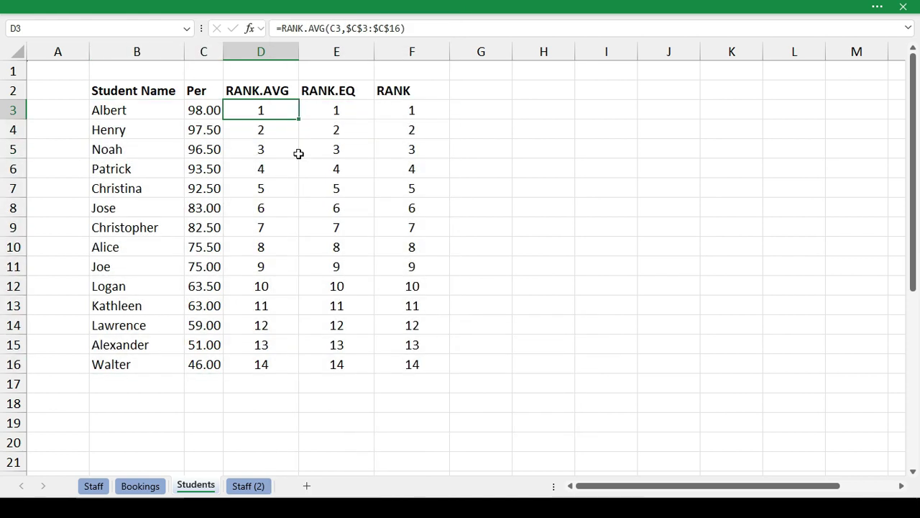
pyautogui.hotkey('ctrl', 'Down')
# Copy the percentage 92.5 from C7 down through C12 to create tied scores.
pyautogui.click(196, 186)
pyautogui.moveTo(224, 197); pyautogui.dragTo(216, 302)
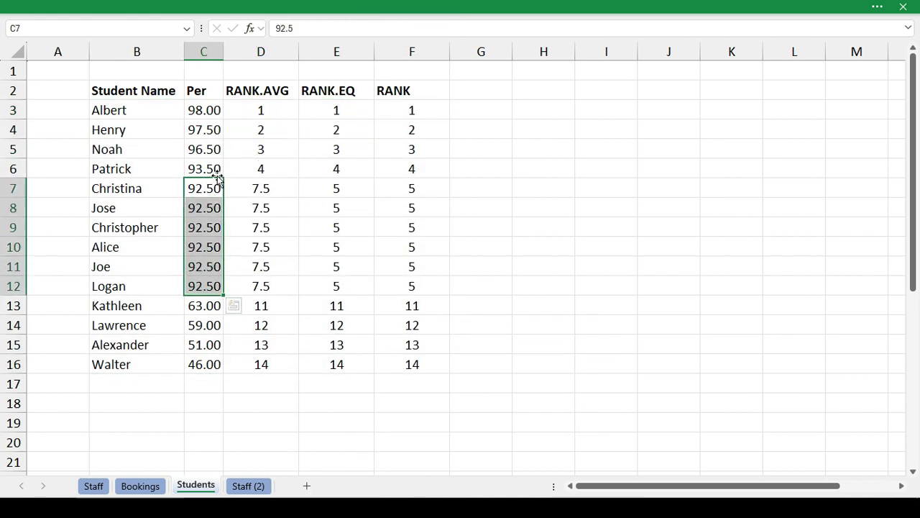
pyautogui.click(472, 193)
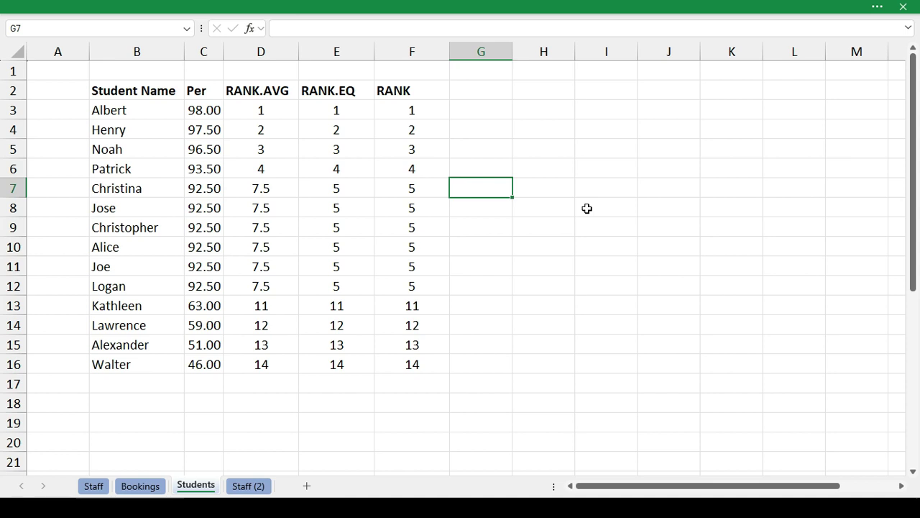
# Enter the consecutive rank positions 5, 6, 7, 8, 9 and 10 in cells G7 to G12 beside the tied scores.
pyautogui.write('5')
pyautogui.press('Return')
pyautogui.write('6')
pyautogui.press('Return')
pyautogui.write('7')
pyautogui.press('Return')
pyautogui.write('8')
pyautogui.press('Return')
pyautogui.write('9')
pyautogui.press('Return')
pyautogui.write('10')
pyautogui.press('Return')
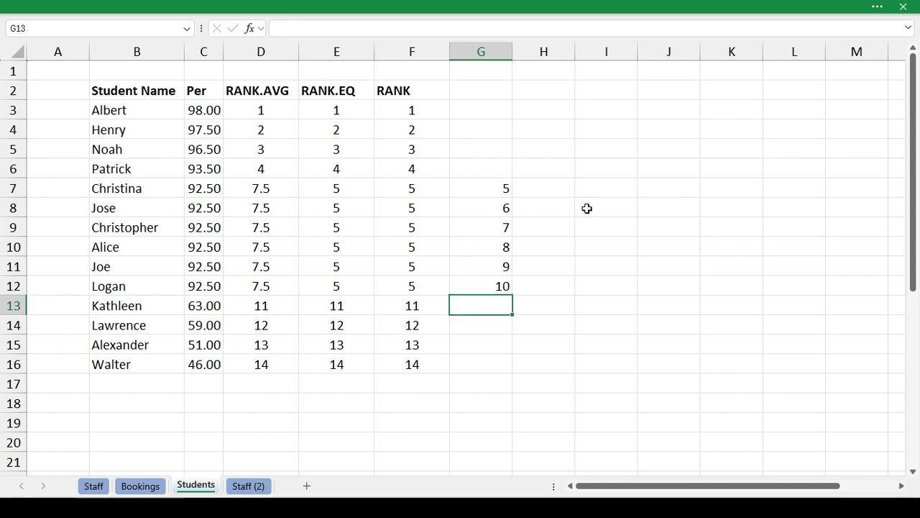
# Calculate the average of the tied rank positions in cell G13 with =AVERAGE(G7:G12).
pyautogui.moveTo(230, 186); pyautogui.dragTo(248, 288)
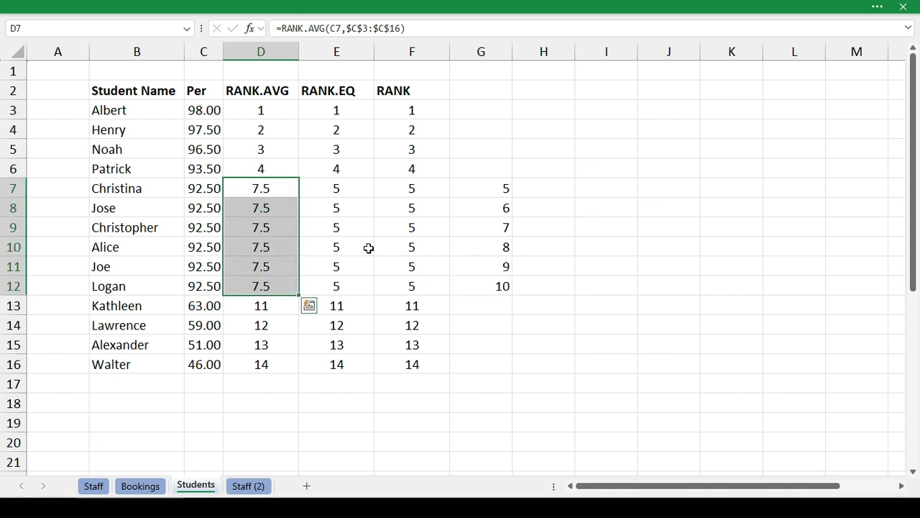
pyautogui.moveTo(335, 187); pyautogui.dragTo(337, 287)
pyautogui.moveTo(276, 187); pyautogui.dragTo(277, 277)
pyautogui.moveTo(482, 187); pyautogui.dragTo(484, 298)
pyautogui.click(483, 302)
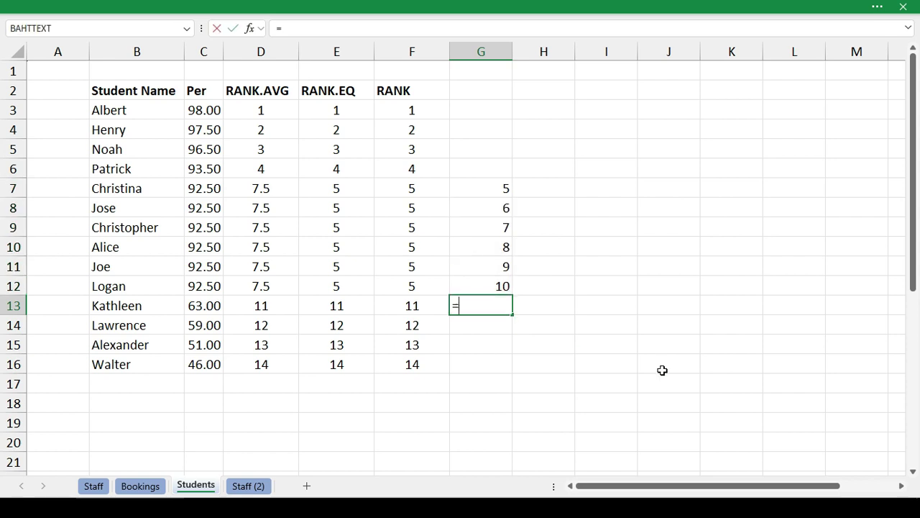
pyautogui.write('=av')
pyautogui.press('Down')
pyautogui.press('Tab')
pyautogui.press('Up')
pyautogui.hotkey('shift', 'Up')
pyautogui.hotkey('shift', 'Up')
pyautogui.hotkey('shift', 'Up')
pyautogui.hotkey('shift', 'Up')
pyautogui.hotkey('shift', 'Up')
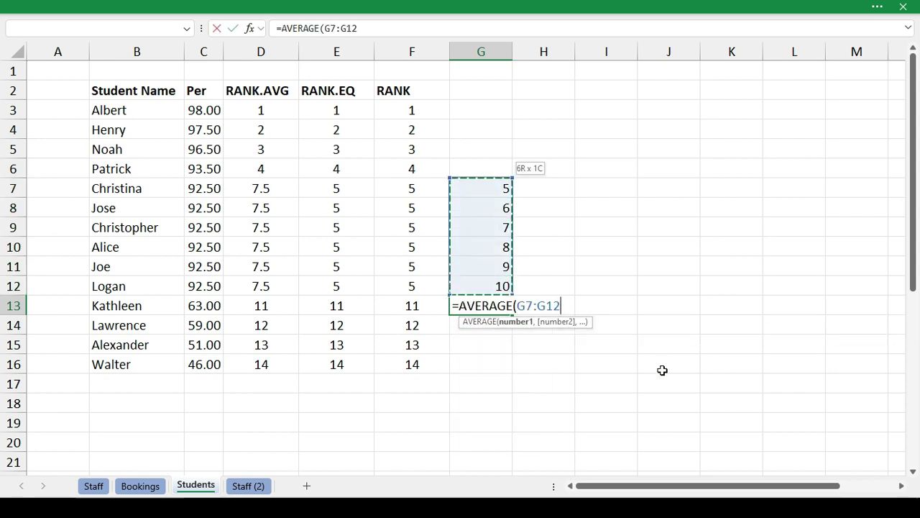
pyautogui.hotkey('ctrl', 'Return')
# Compare the tied RANK.AVG results in D7:D12 with the average in G13, and the RANK.EQ and RANK results in row 7 with G7.
pyautogui.moveTo(281, 190); pyautogui.dragTo(285, 285)
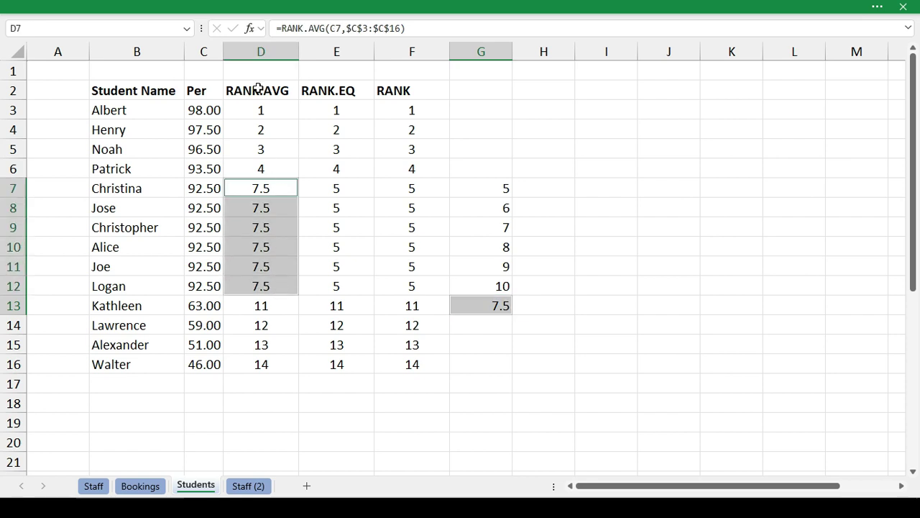
pyautogui.click(357, 186)
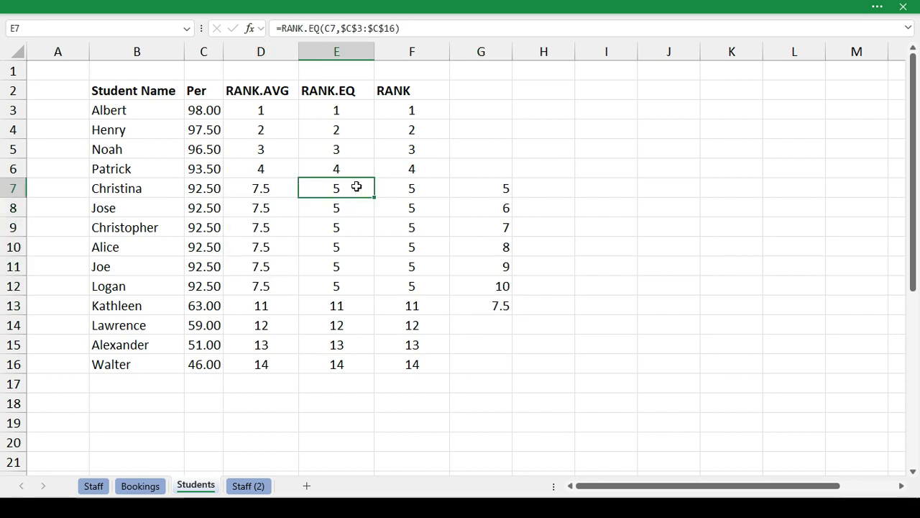
pyautogui.click(404, 185)
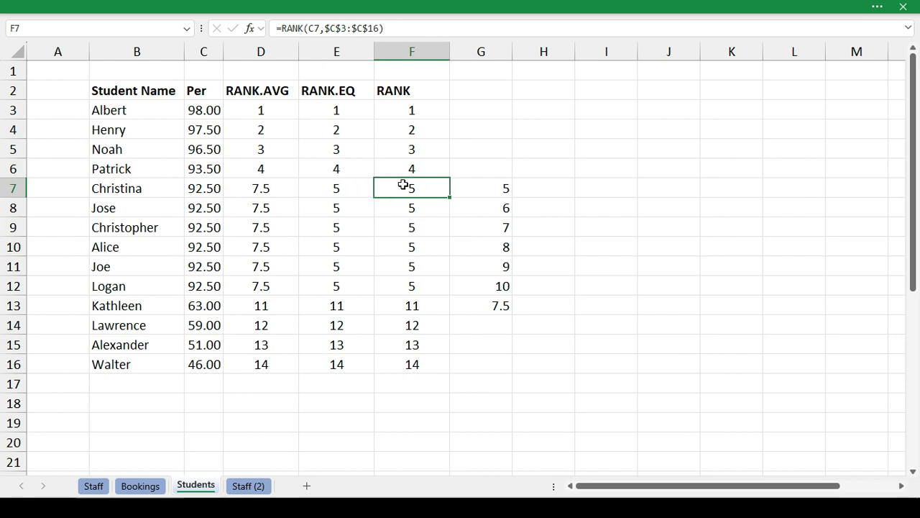
pyautogui.click(487, 194)
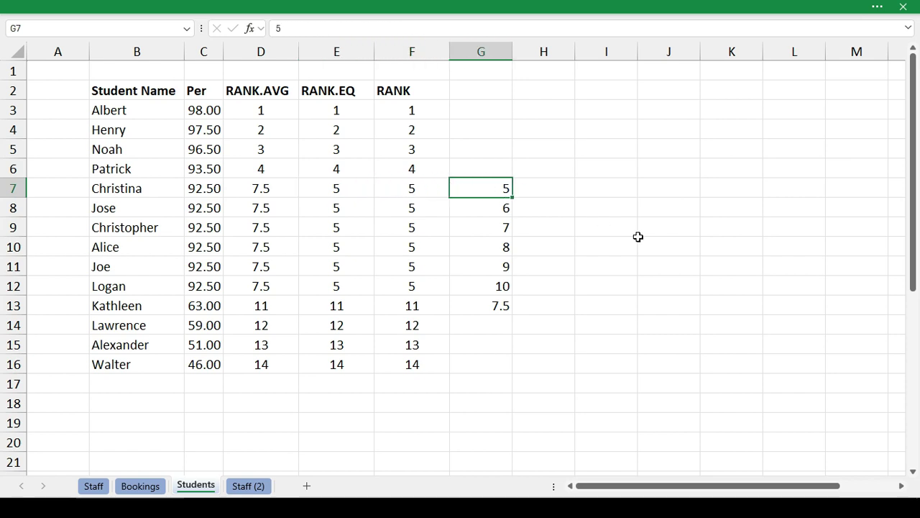
# Examine the function descriptions of RANK.AVG in D7 and RANK.EQ in E7, and check them against G7 and the RANK formula in F7.
pyautogui.click(288, 190)
pyautogui.press('F2')
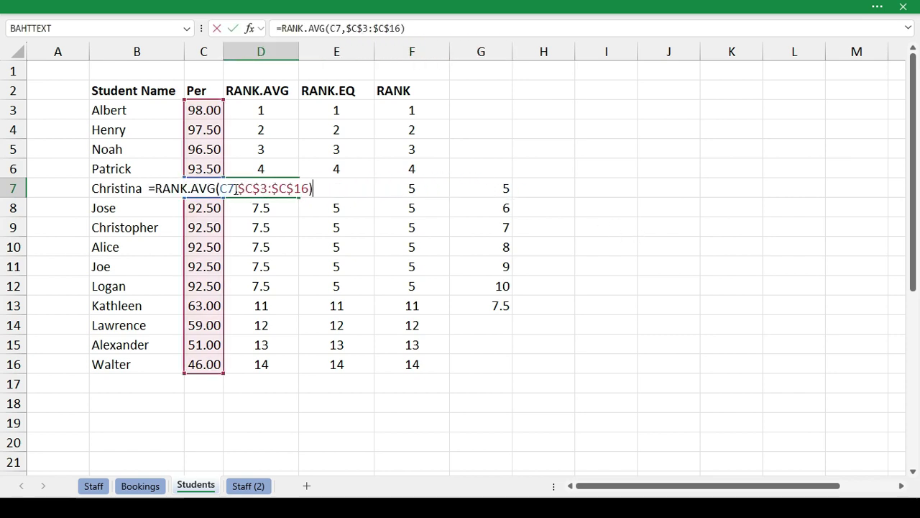
pyautogui.click(213, 188)
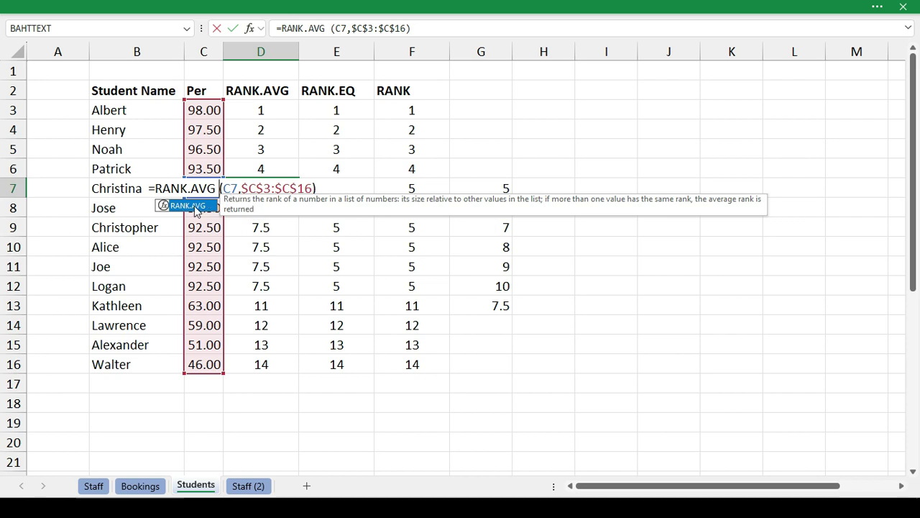
pyautogui.hotkey('ctrl', 'Return')
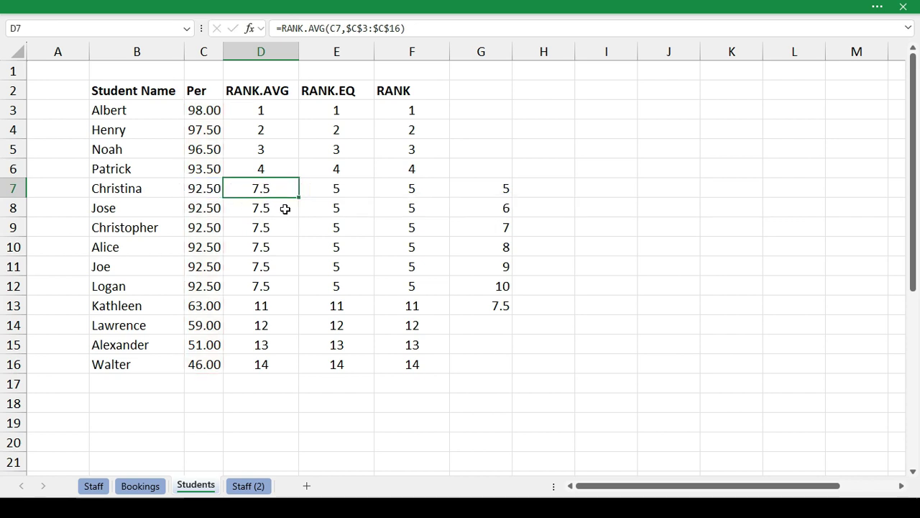
pyautogui.doubleClick(328, 189)
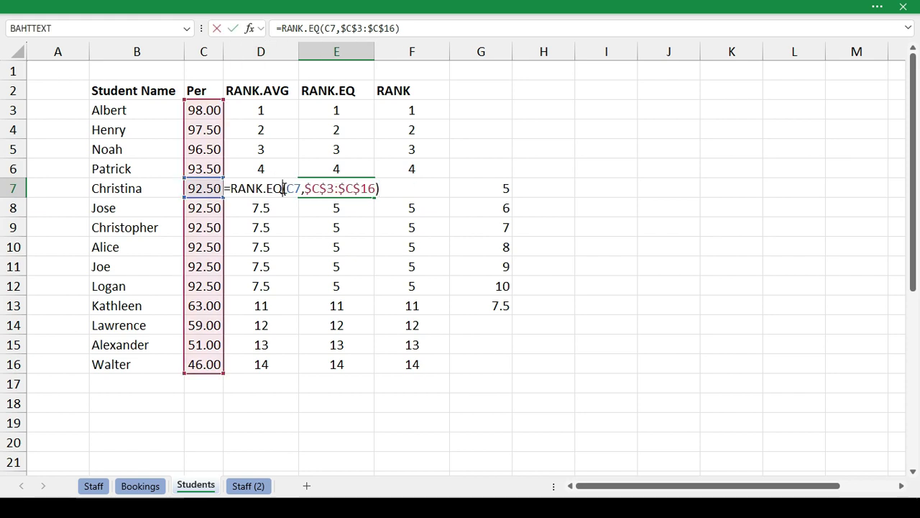
pyautogui.click(284, 188)
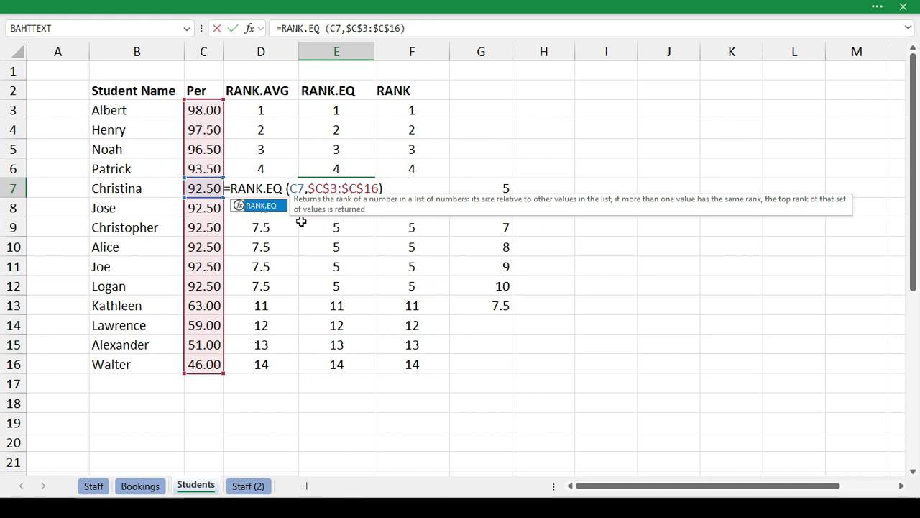
pyautogui.hotkey('ctrl', 'Return')
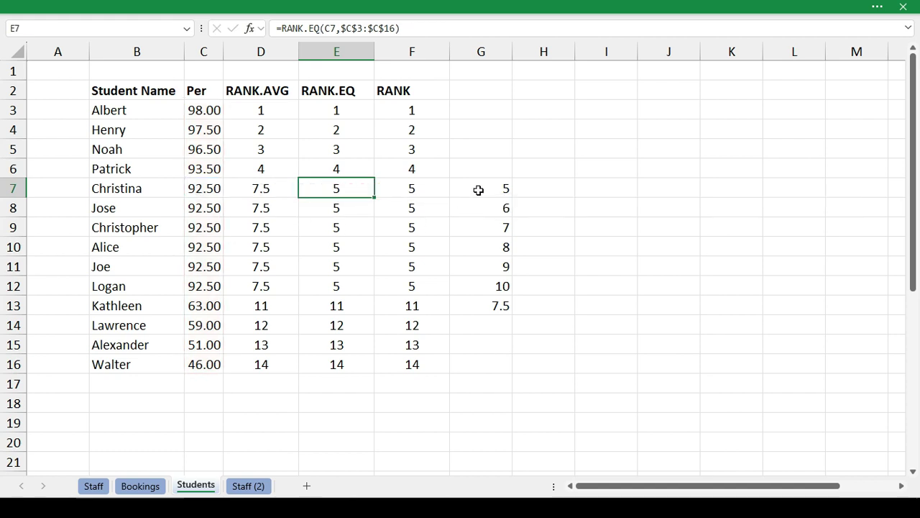
pyautogui.click(477, 188)
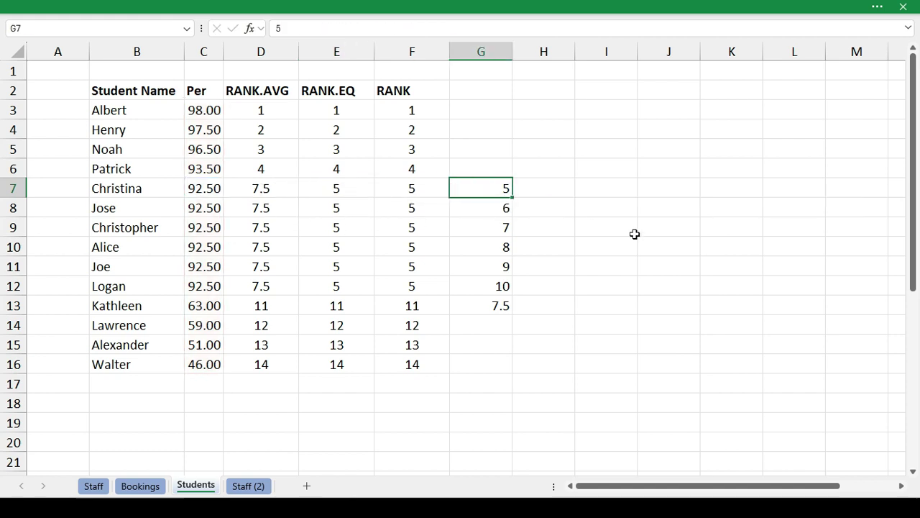
pyautogui.click(376, 185)
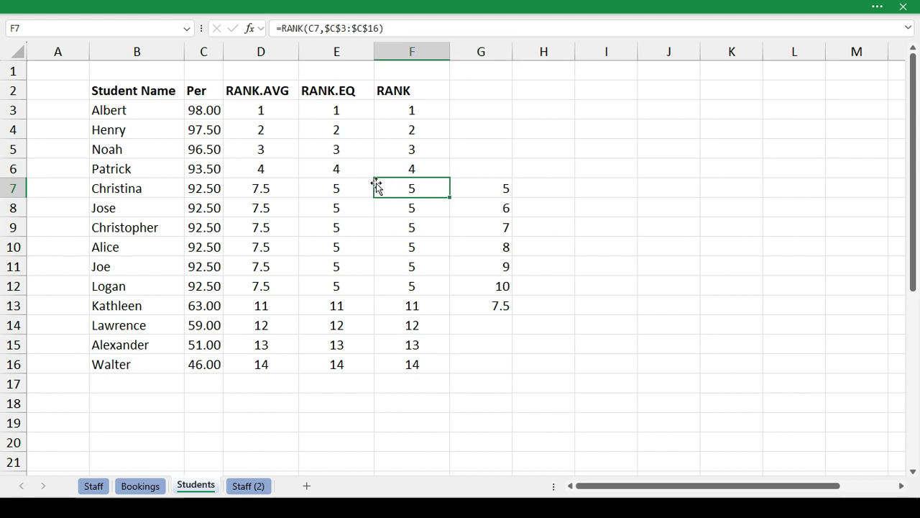